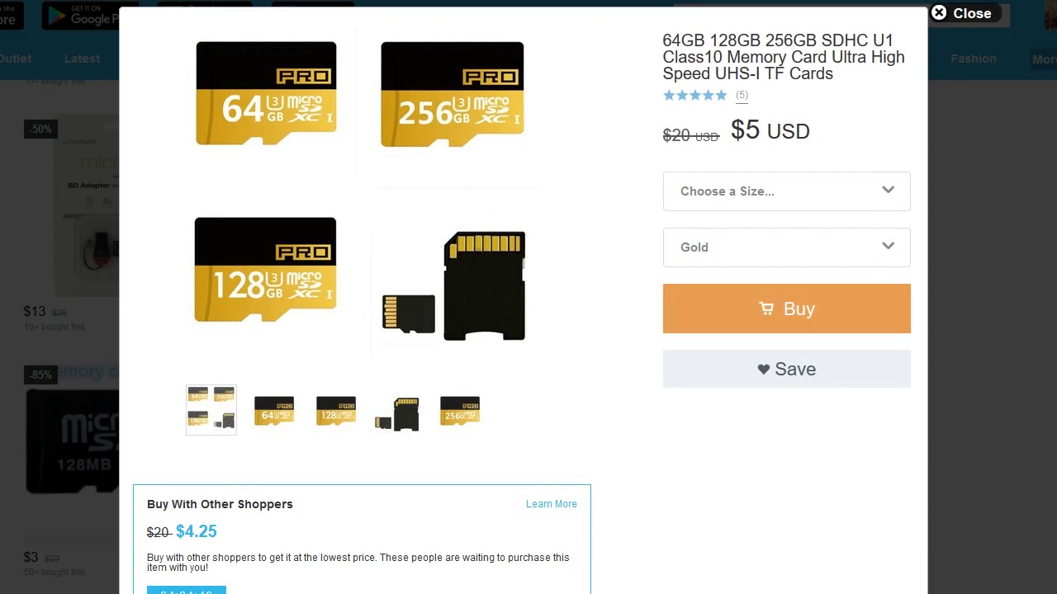
Compare the PRO card's price at 128GB ($7) and at 512GB ($10).
left_click(786, 190)
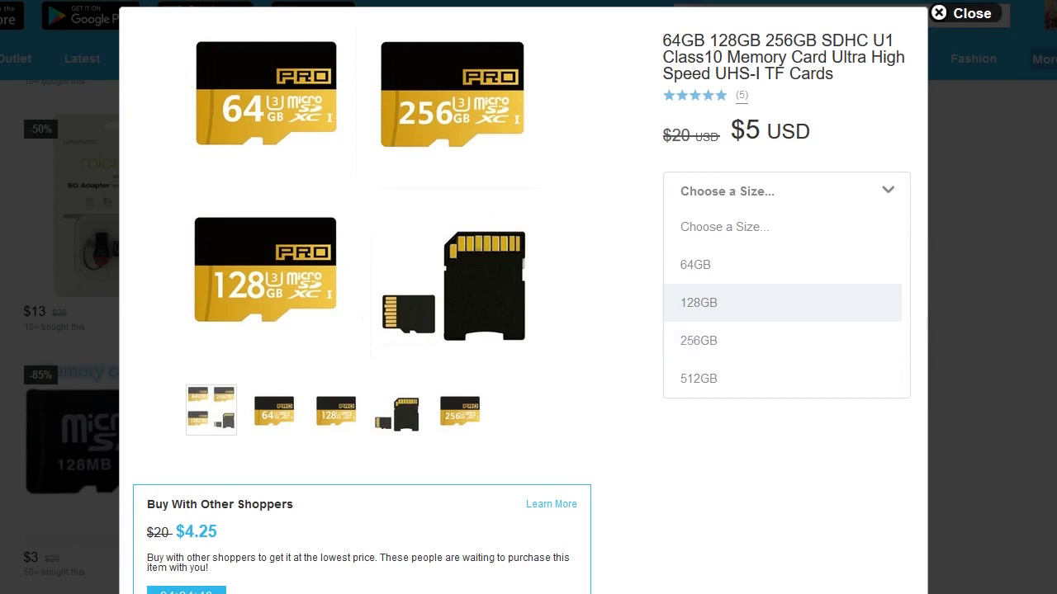
left_click(743, 302)
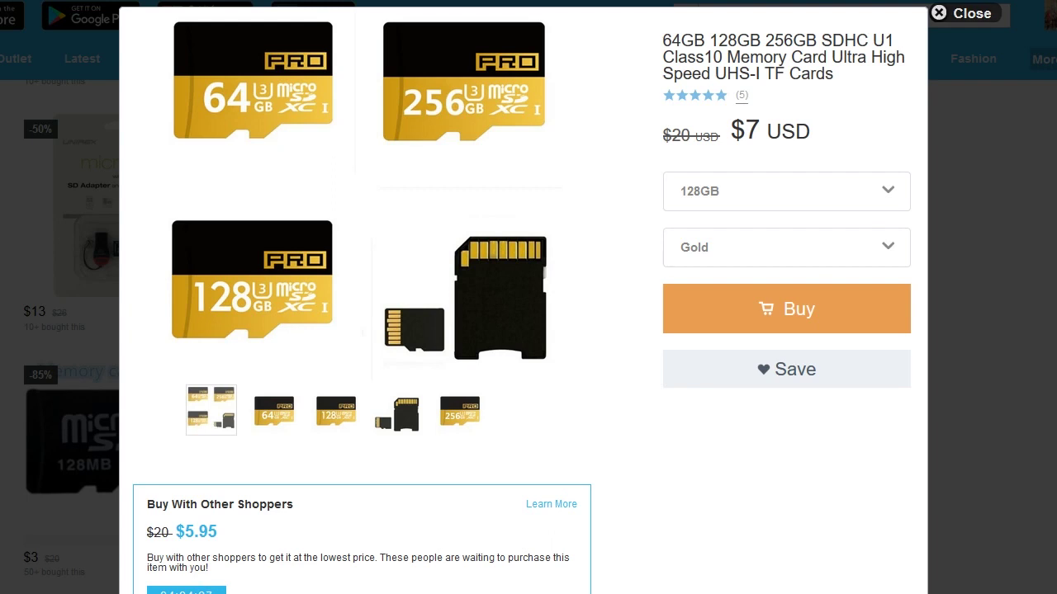
left_click(786, 191)
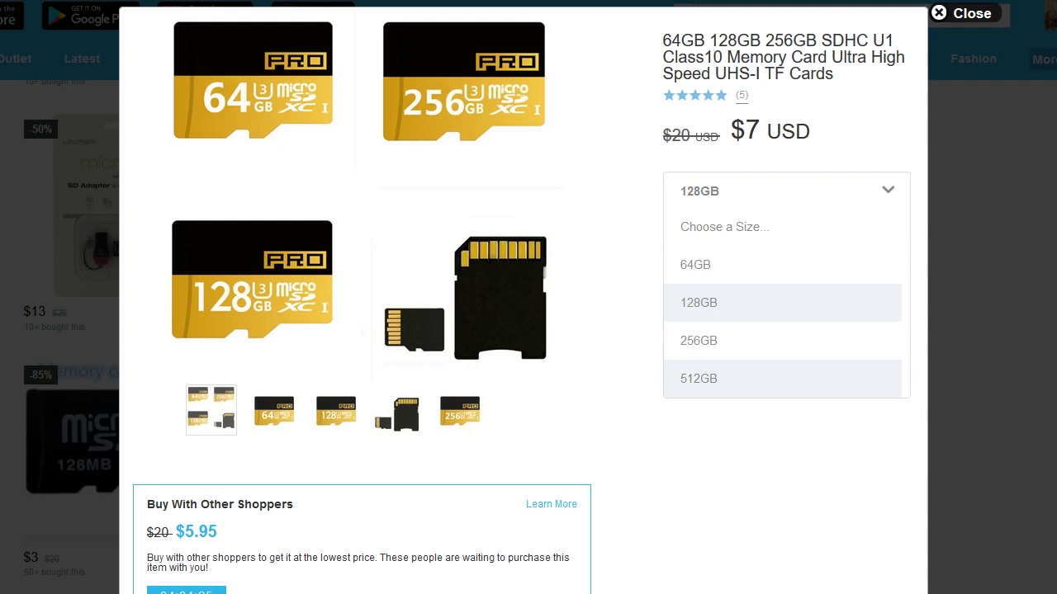
left_click(743, 375)
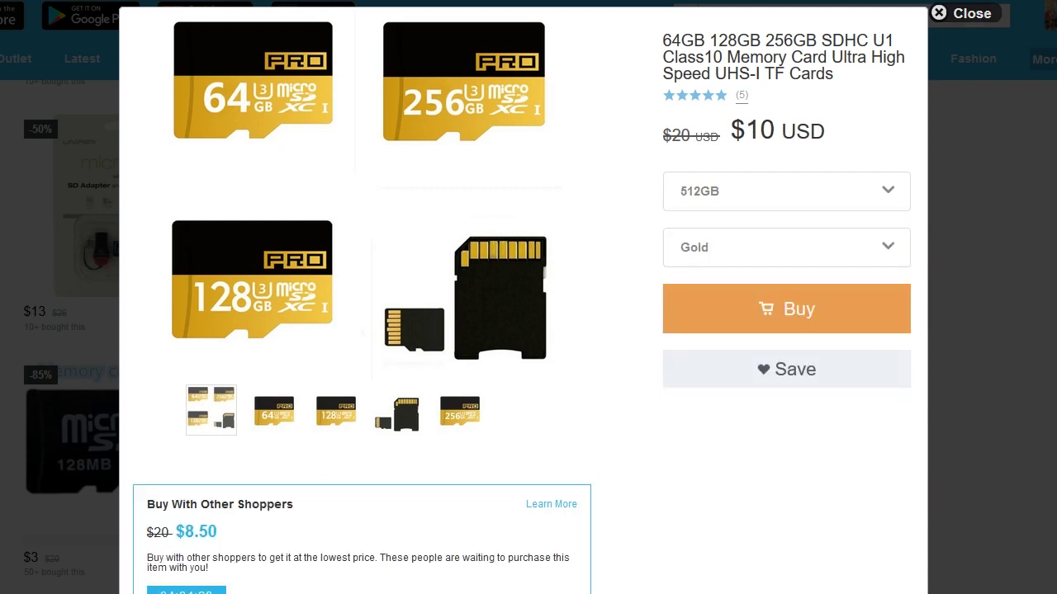
Close the product popup, browse further down the deals, and open the 2017 memory card listing.
left_click(962, 13)
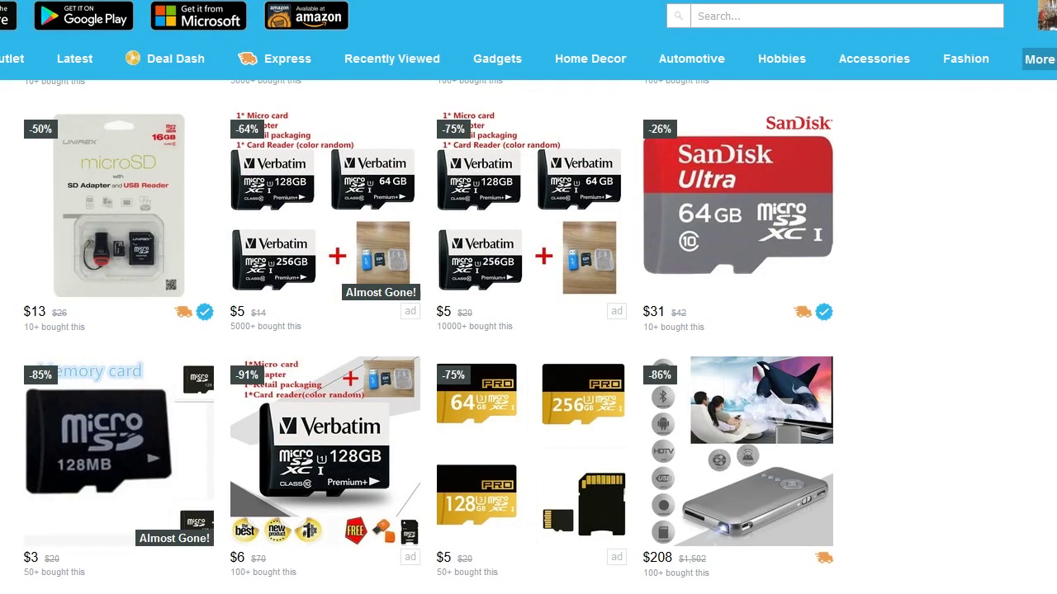
scroll(529, 330, "down", 1)
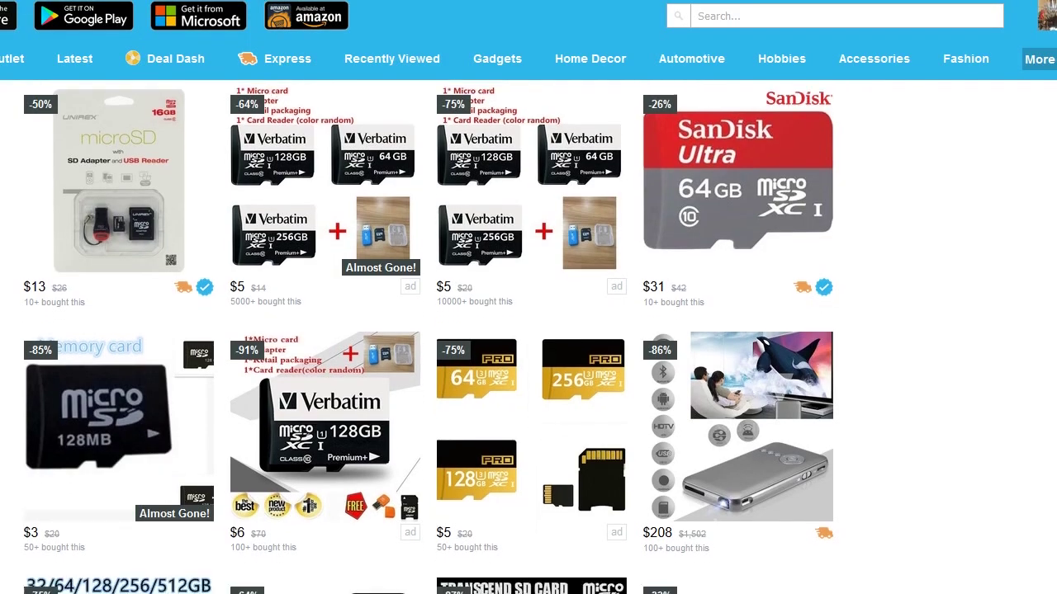
scroll(529, 330, "down", 1)
scroll(528, 330, "down", 1)
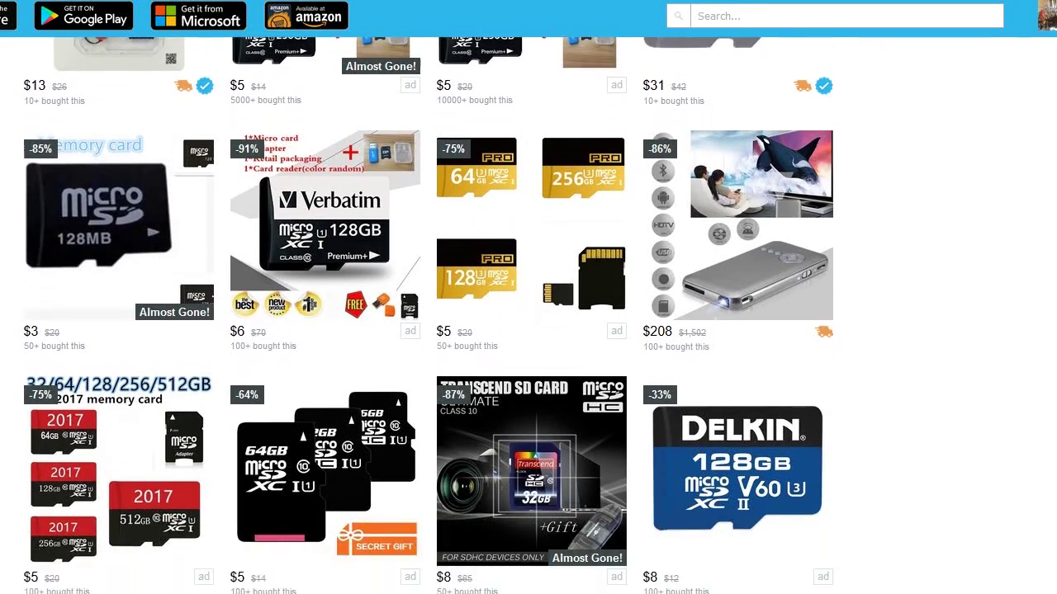
scroll(528, 331, "down", 1)
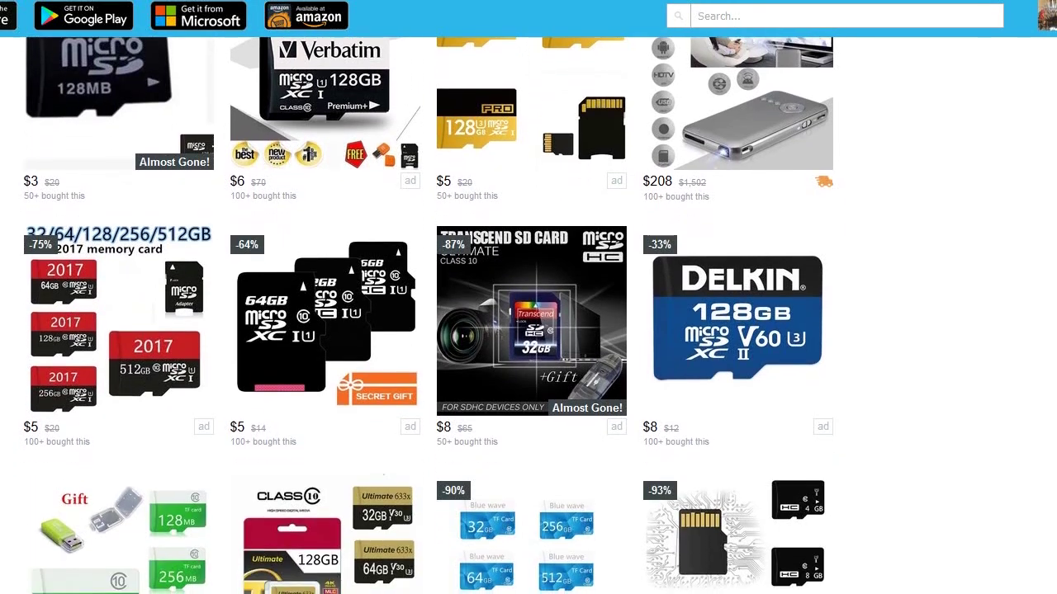
left_click(118, 318)
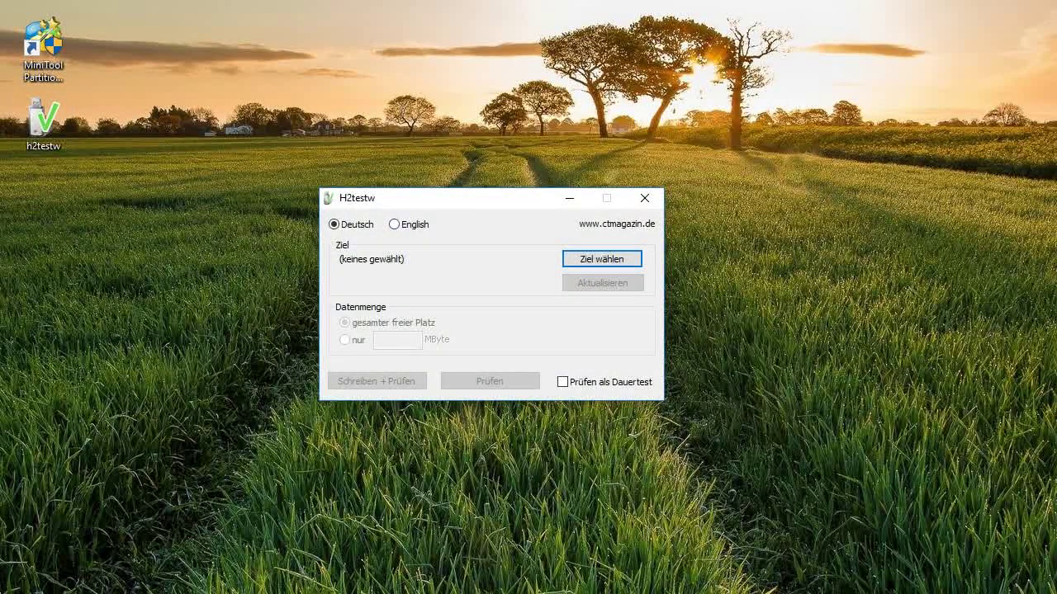
Set H2testw to English with USB Drive (F:) as target, start Write + Verify, then close it.
left_click(394, 224)
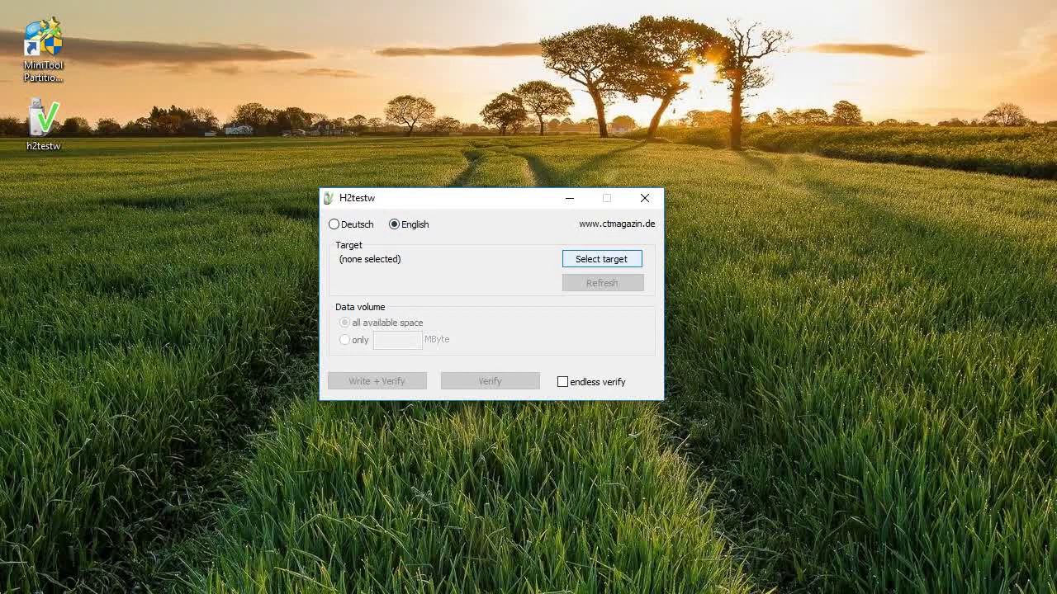
left_click(601, 259)
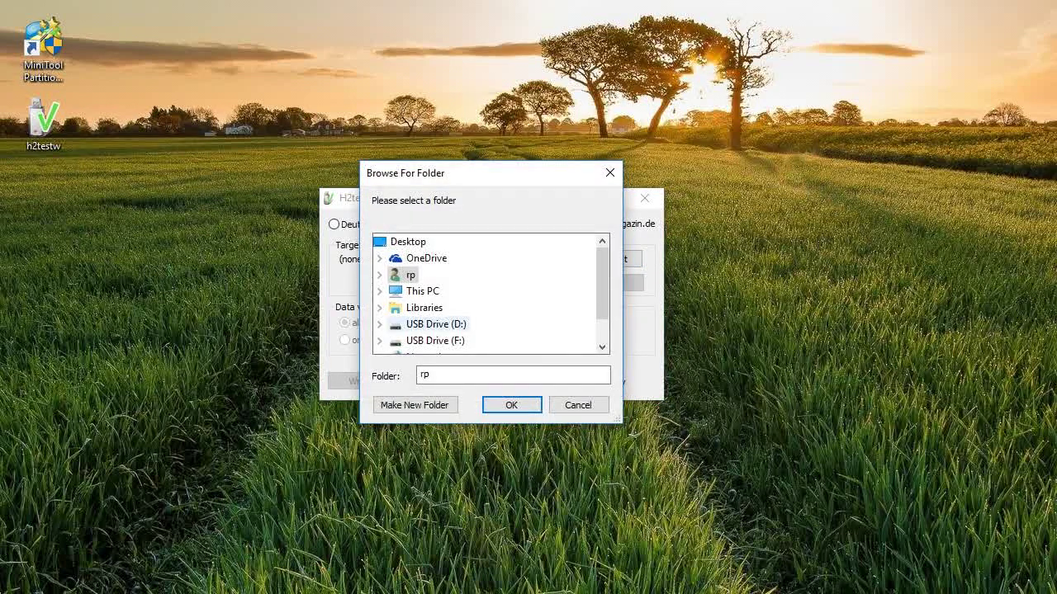
left_click(435, 340)
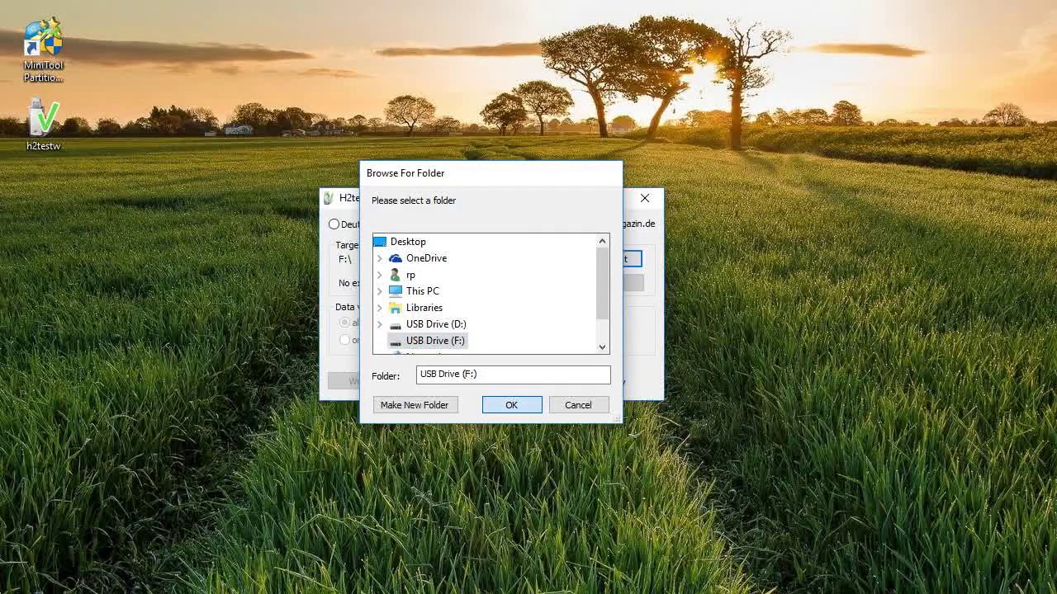
left_click(511, 404)
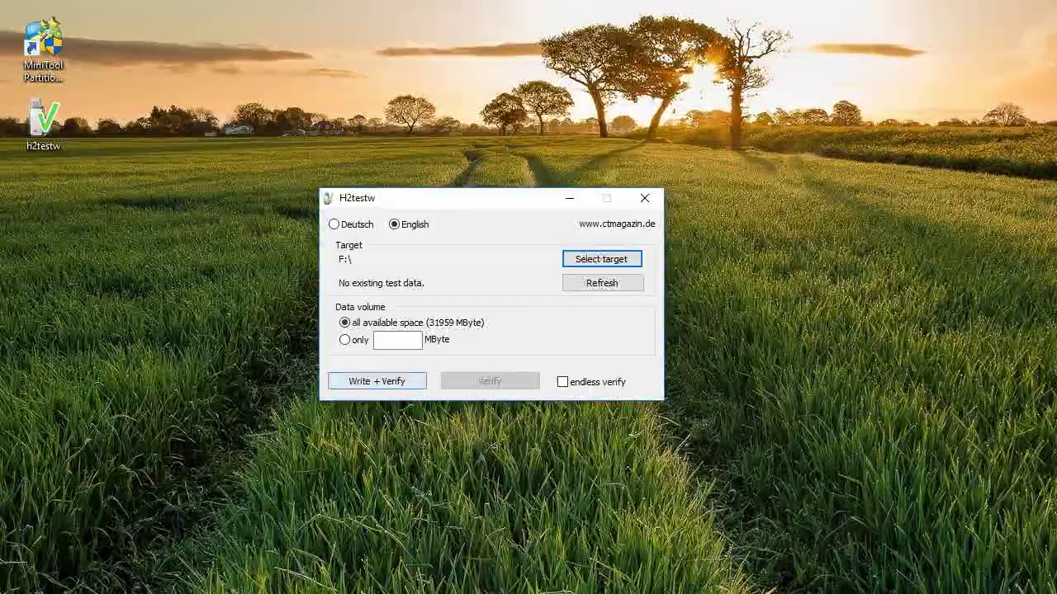
left_click(376, 381)
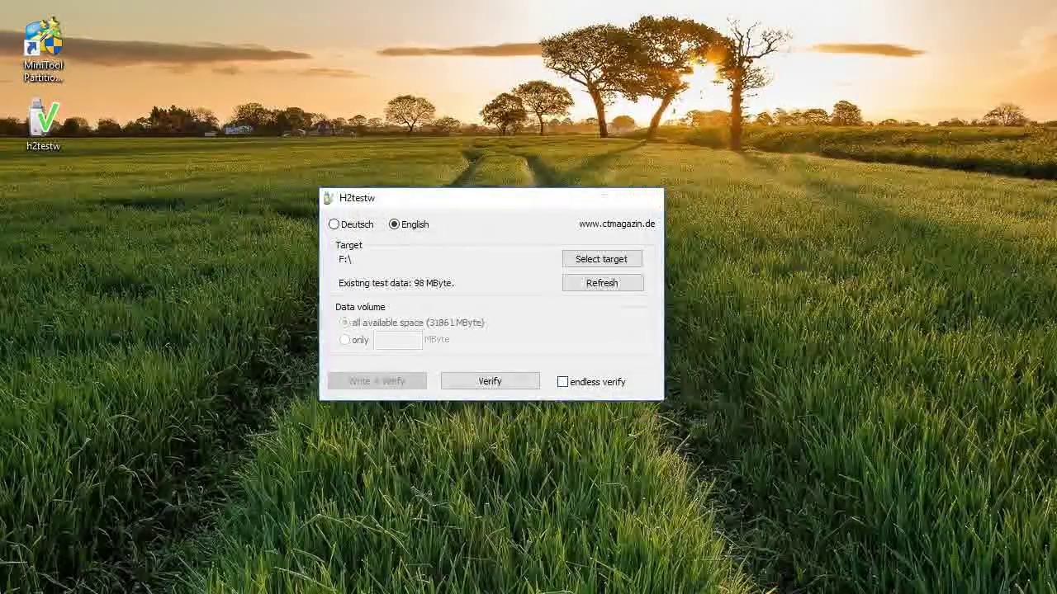
left_click(644, 198)
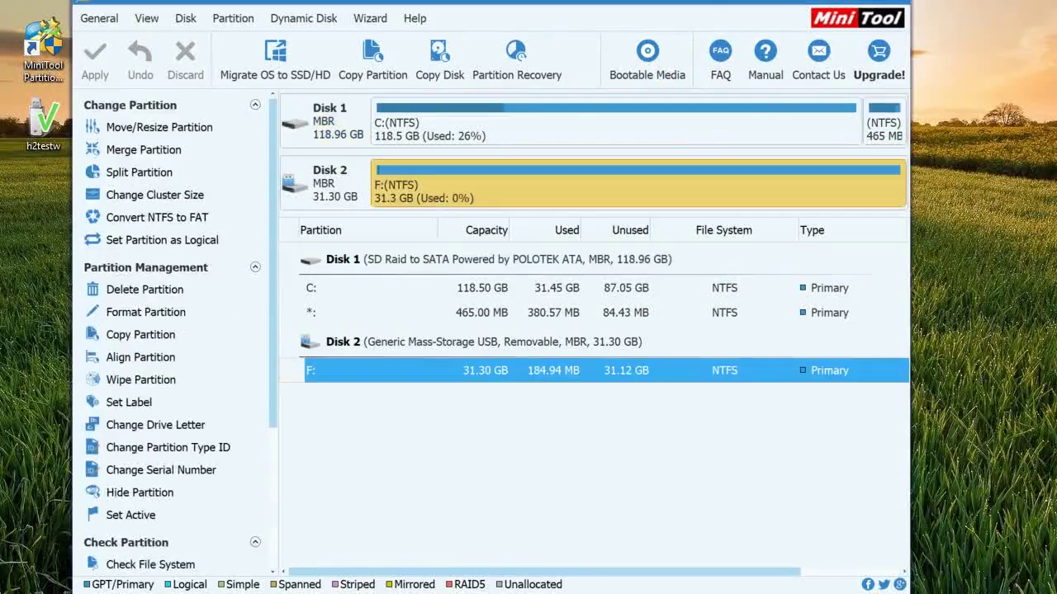
Delete the F: partition and create a 5.90 GB NTFS partition, leaving 25.40 GB unallocated.
left_click(144, 289)
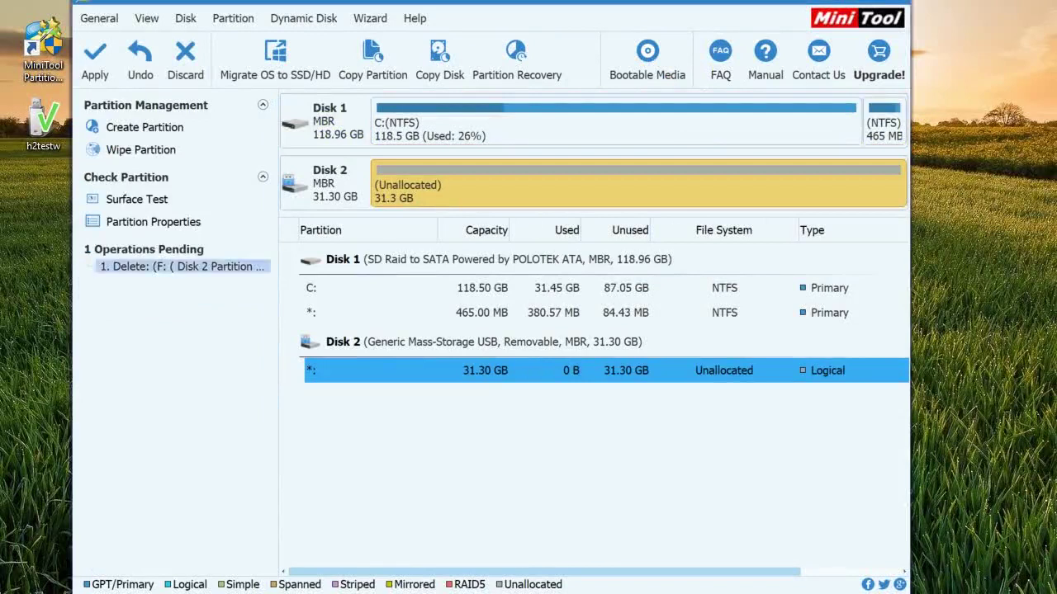
left_click(145, 127)
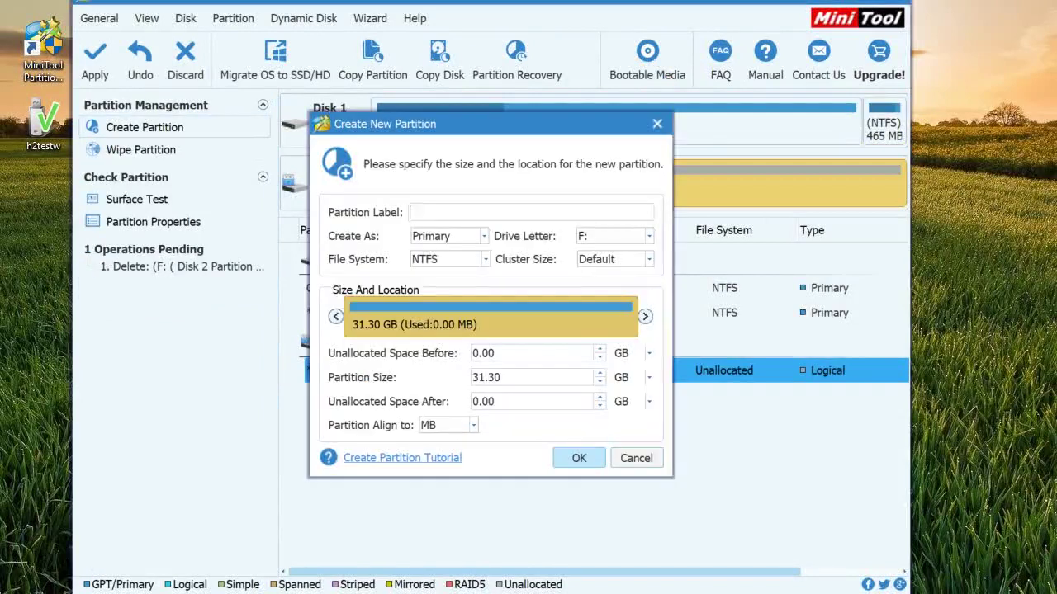
left_click_drag(645, 316, 415, 316)
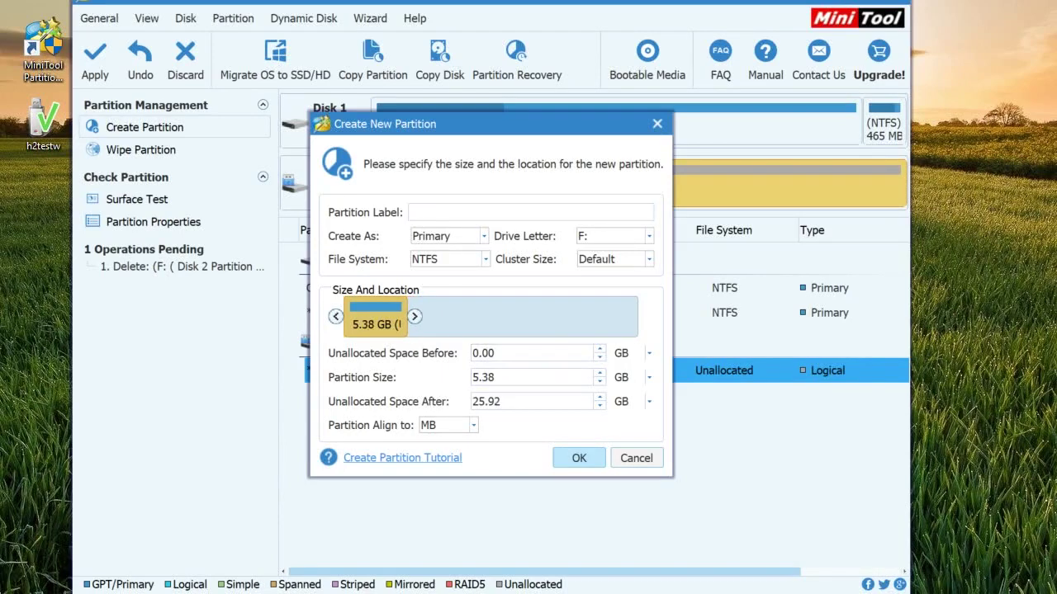
left_click_drag(415, 316, 401, 316)
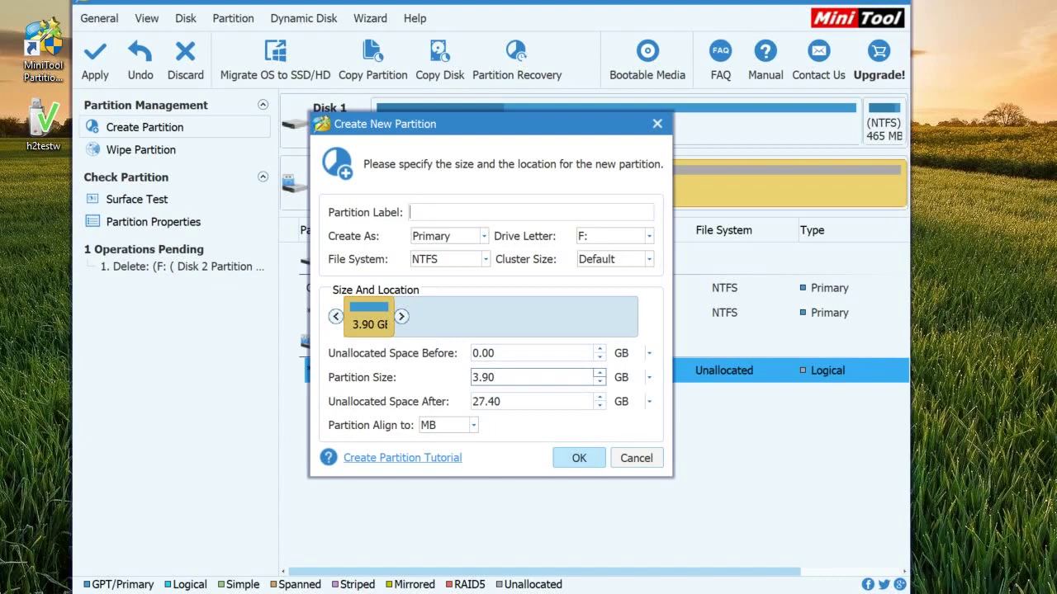
left_click(599, 374)
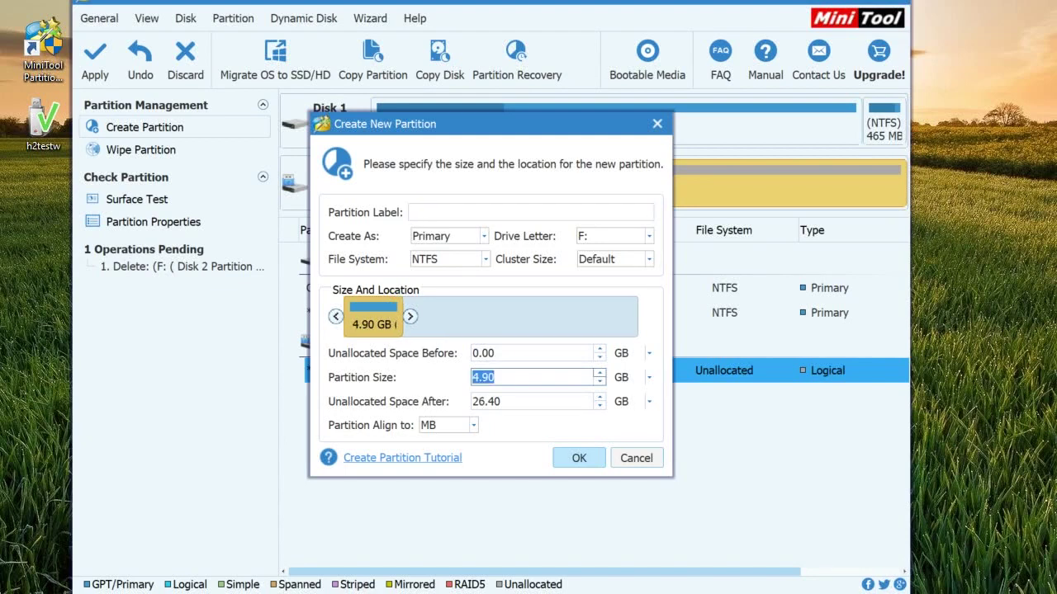
key("Escape")
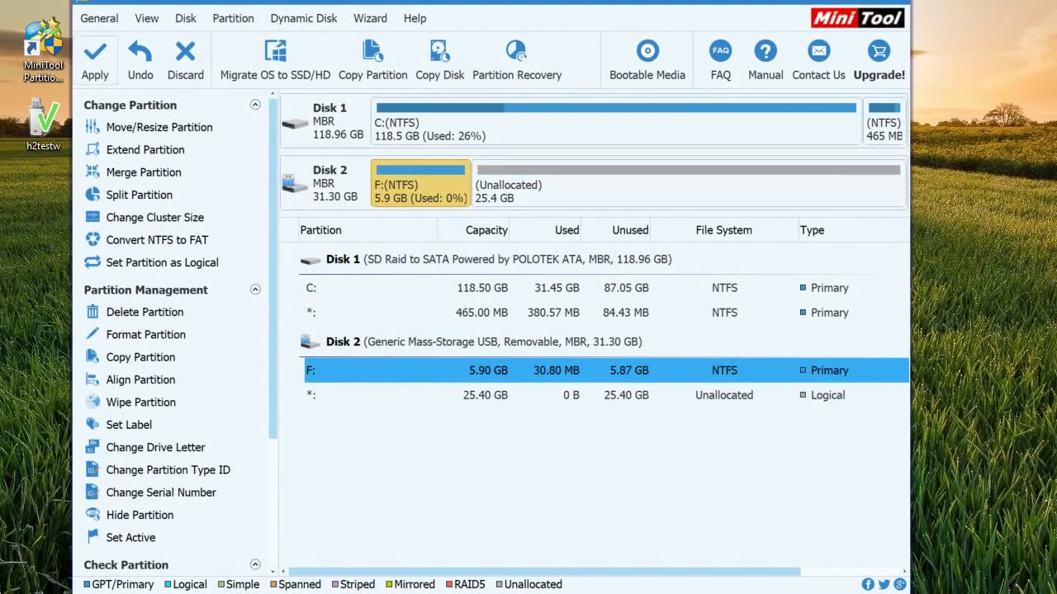
Apply the pending partition changes, confirm Yes, and dismiss the Successful message.
left_click(95, 62)
left_click(463, 344)
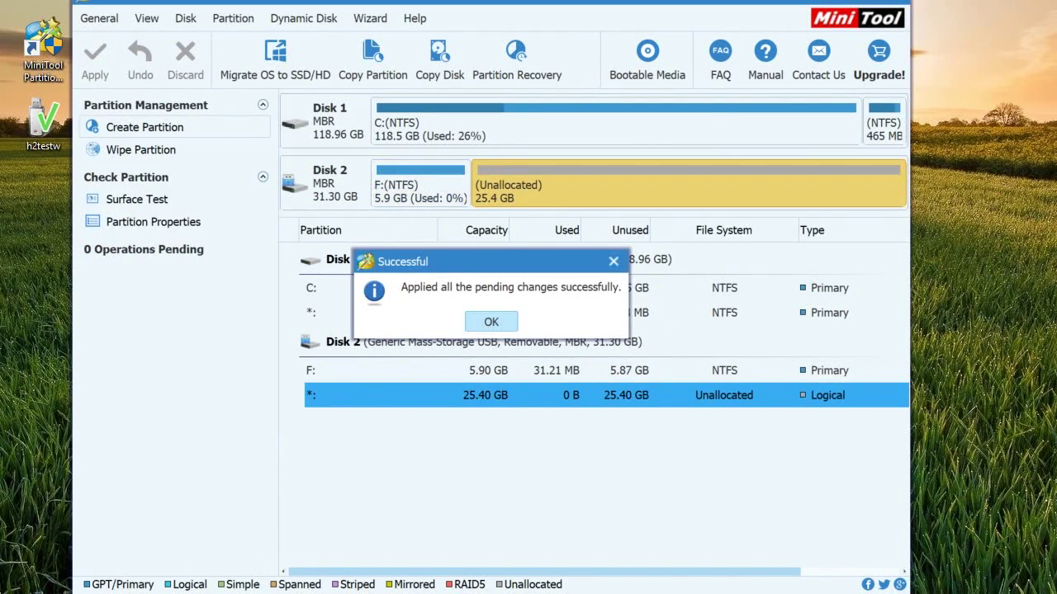
left_click(492, 321)
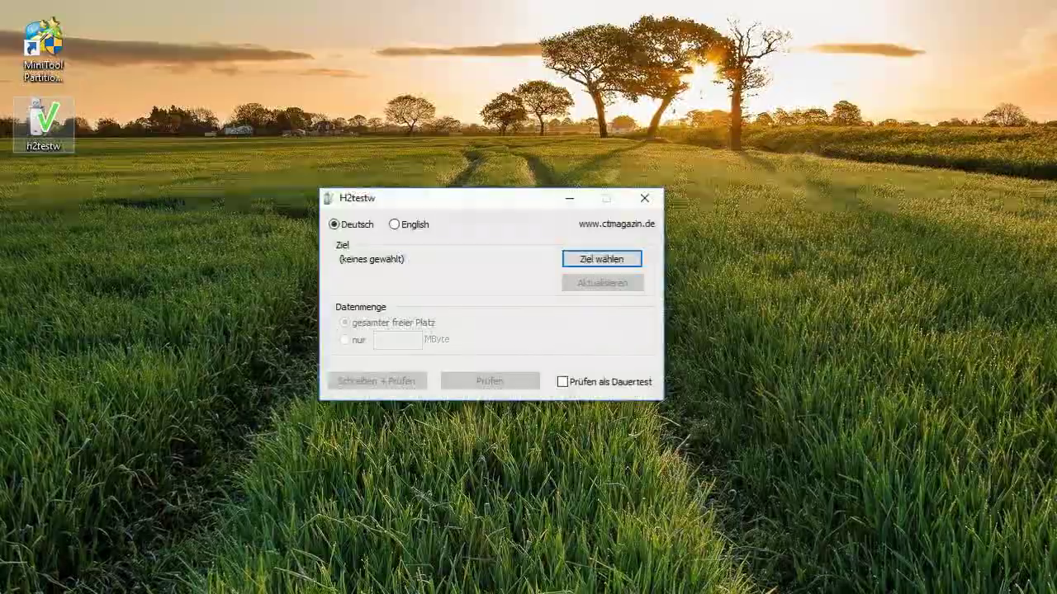
Switch H2testw to English, target USB Drive (F:), and start Write + Verify on its free space.
left_click(394, 224)
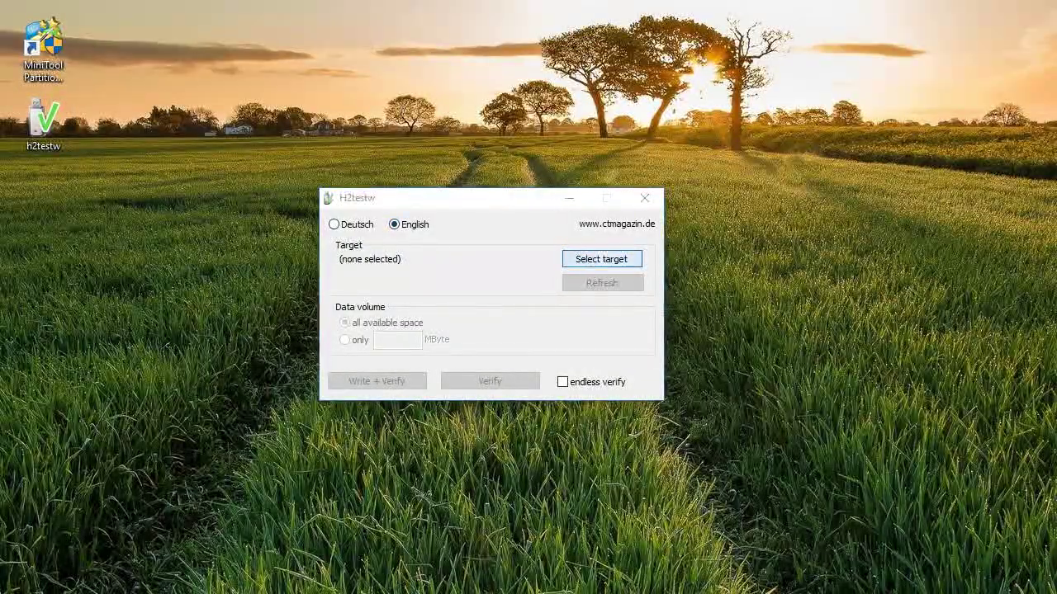
left_click(601, 259)
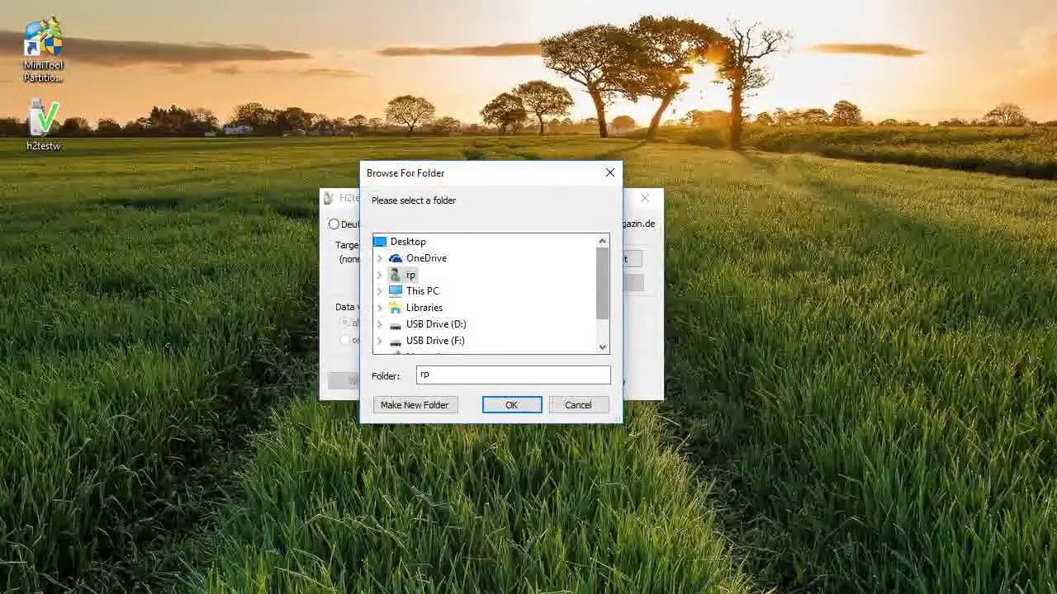
left_click(435, 341)
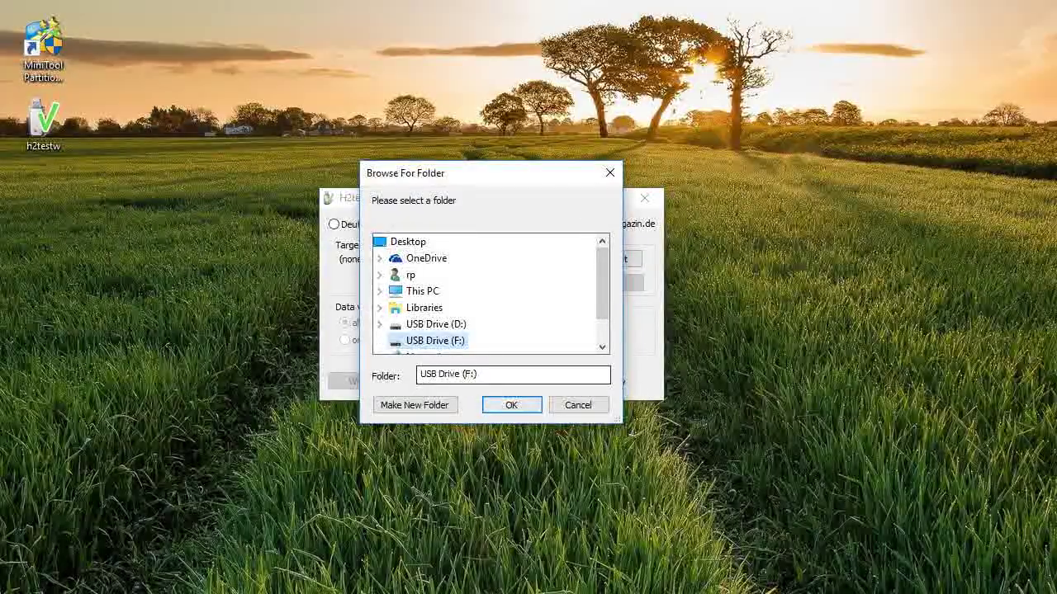
left_click(511, 404)
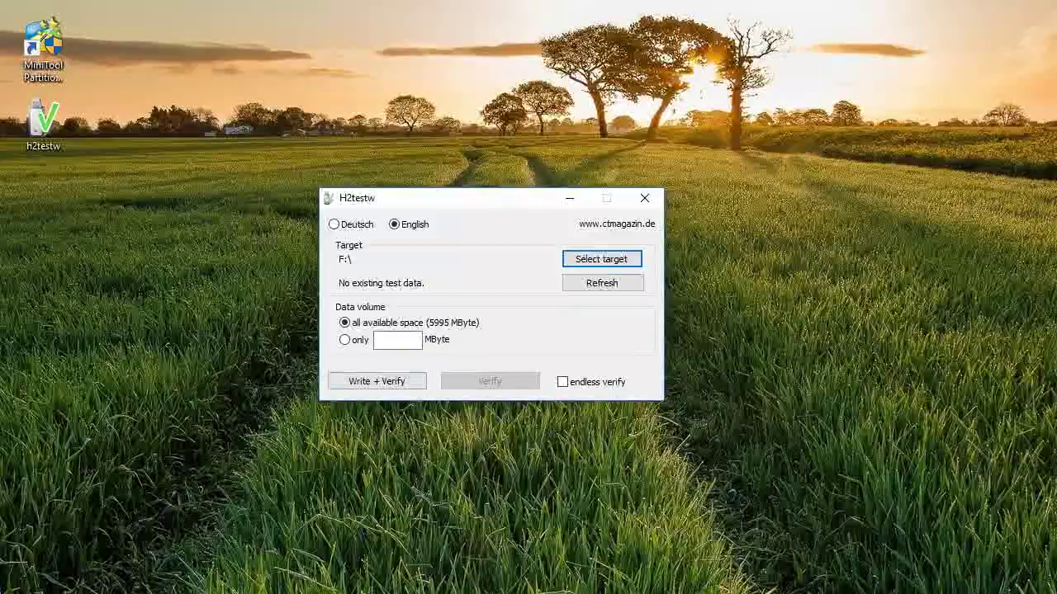
left_click(376, 380)
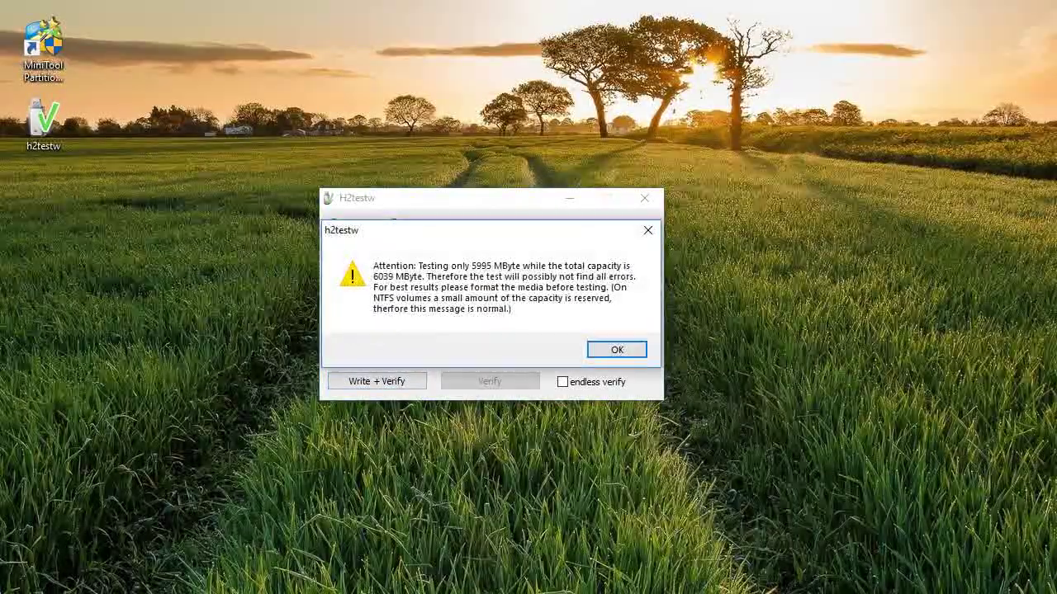
Accept the 5995 MByte capacity warning and let the write-and-verify test run to completion.
key("Return")
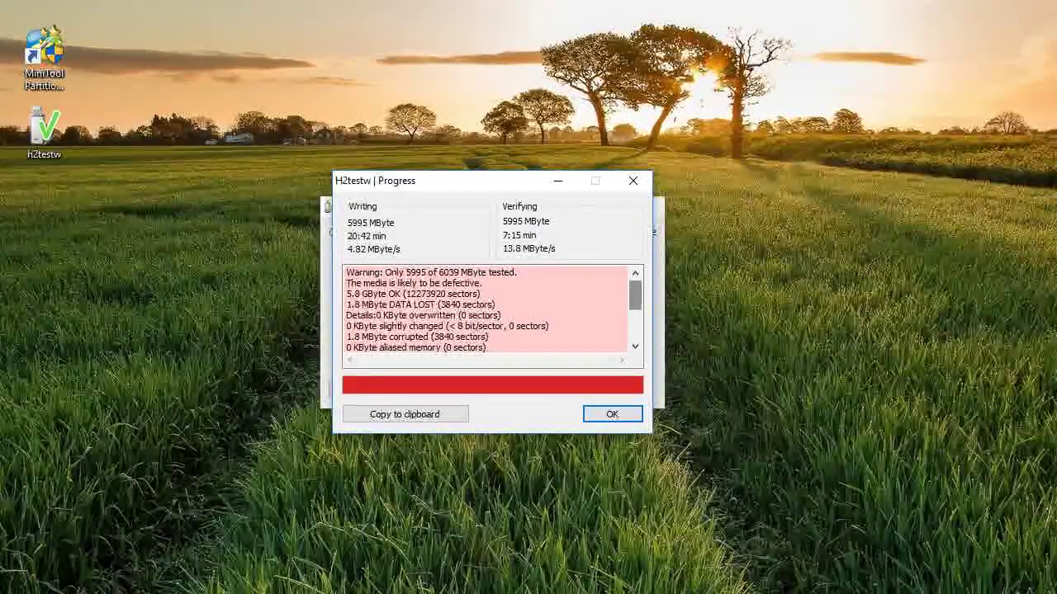
Scroll through the failed test report showing 1.8 MByte corrupted, then close it.
scroll(487, 310, "down", 1)
scroll(487, 309, "down", 1)
scroll(487, 309, "down", 1)
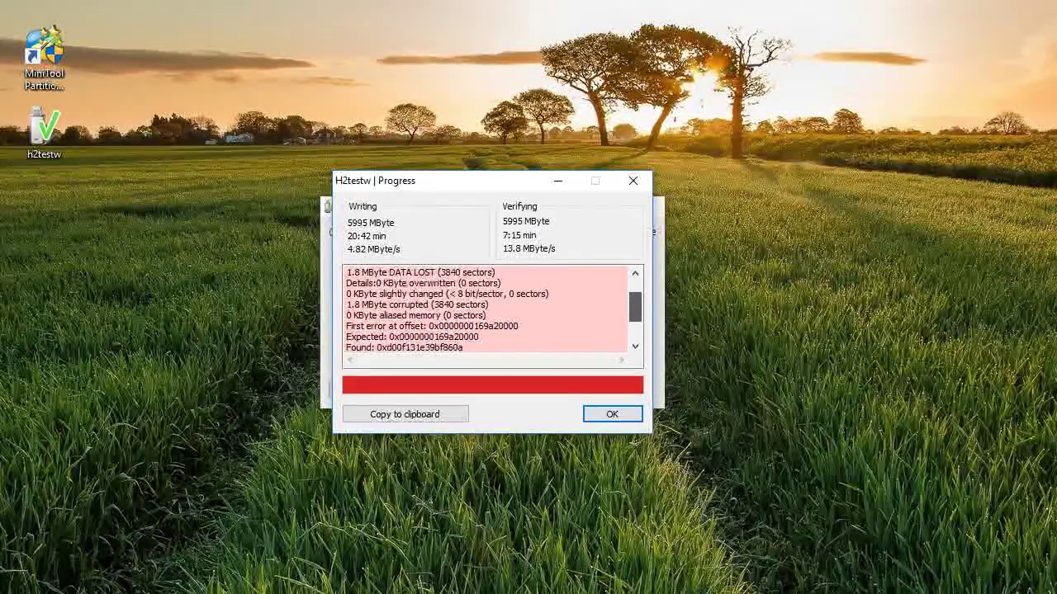
scroll(487, 310, "down", 2)
scroll(487, 309, "down", 1)
scroll(487, 310, "down", 1)
scroll(487, 309, "down", 1)
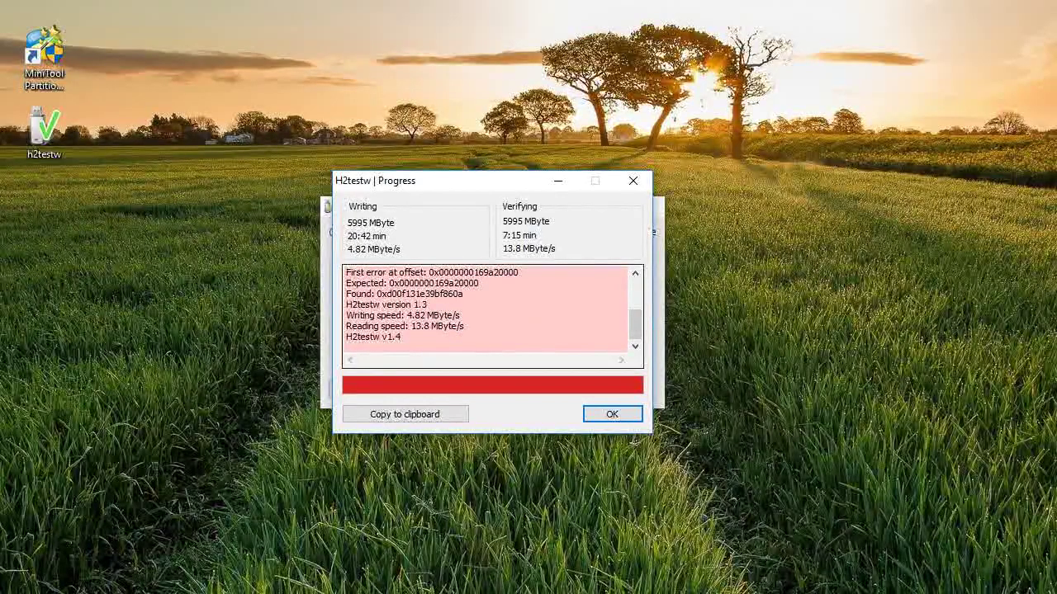
scroll(487, 309, "up", 4)
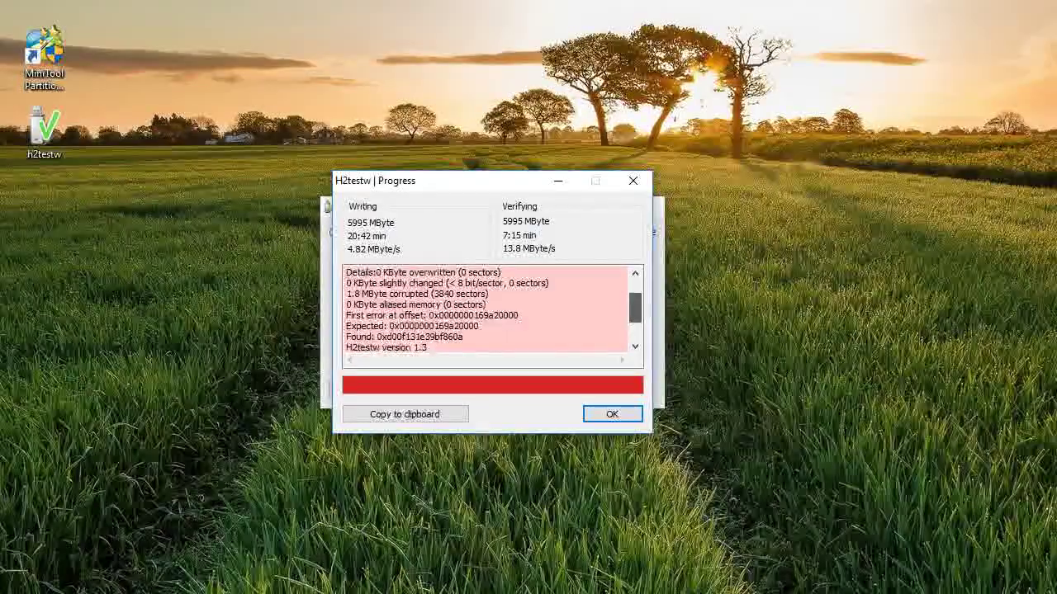
scroll(487, 310, "up", 2)
scroll(487, 310, "up", 2)
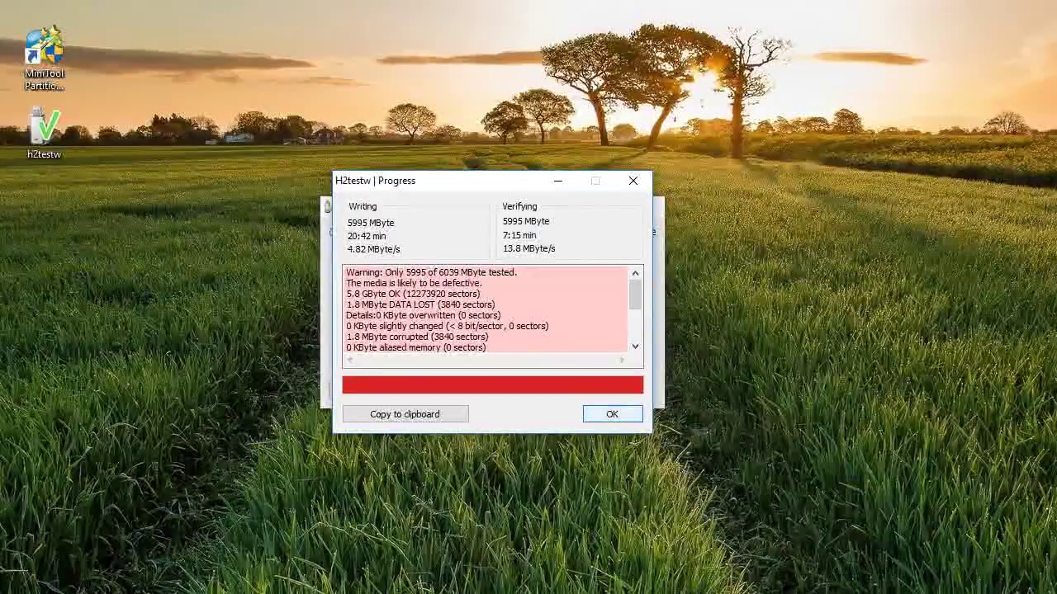
key("Return")
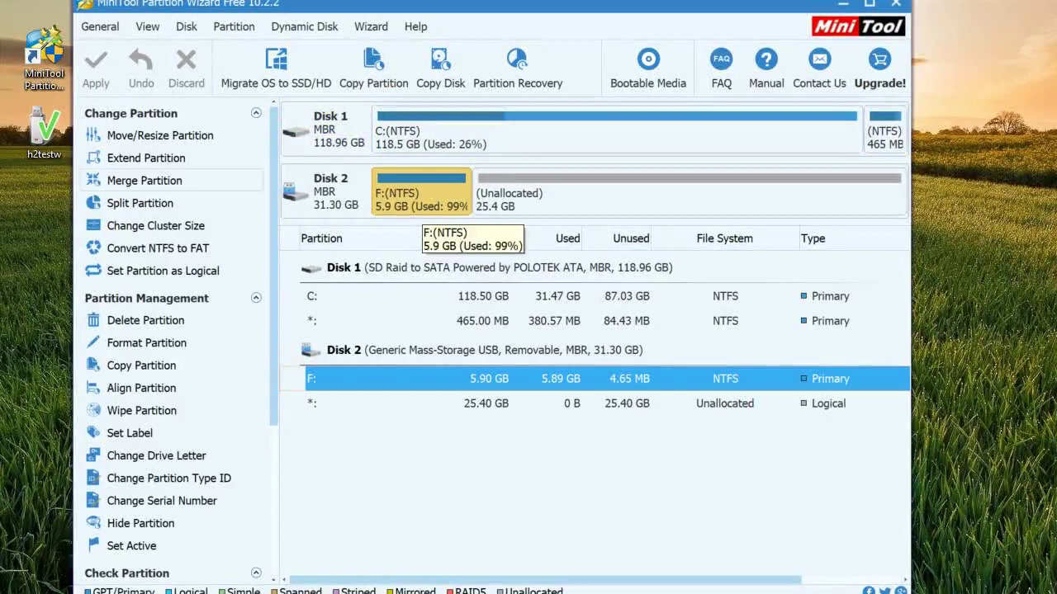
Delete F:, create a 5.7 GB NTFS partition in its place, and start applying.
key("Delete")
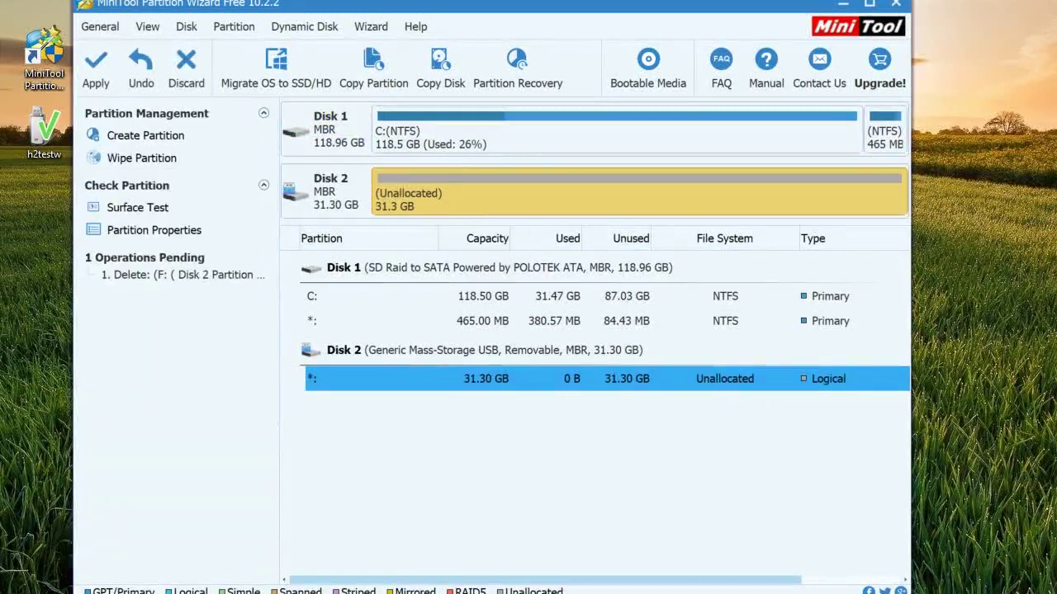
left_click(145, 136)
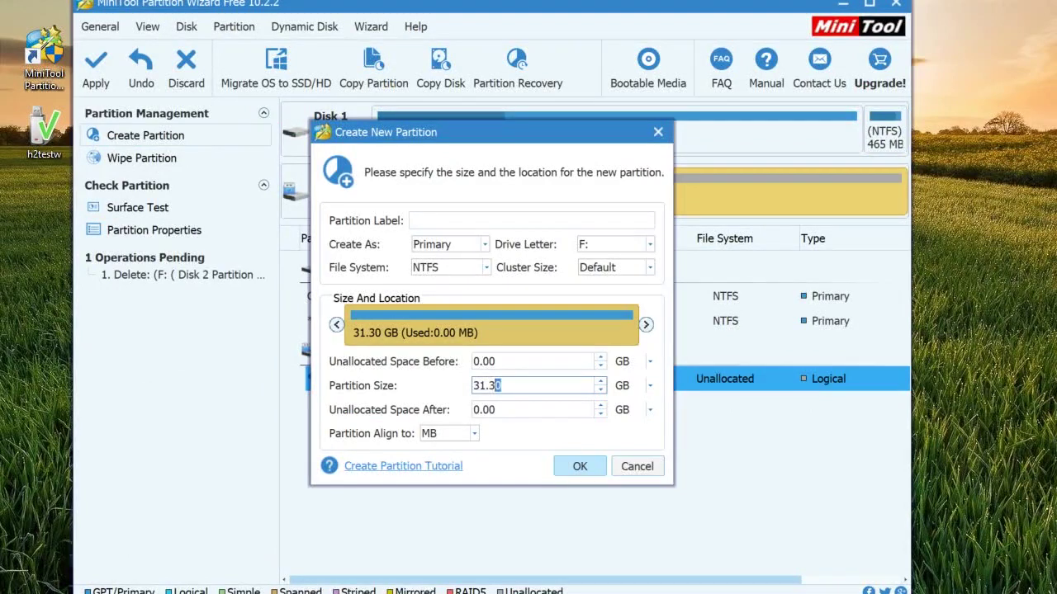
left_click_drag(479, 385, 472, 385)
type("5.")
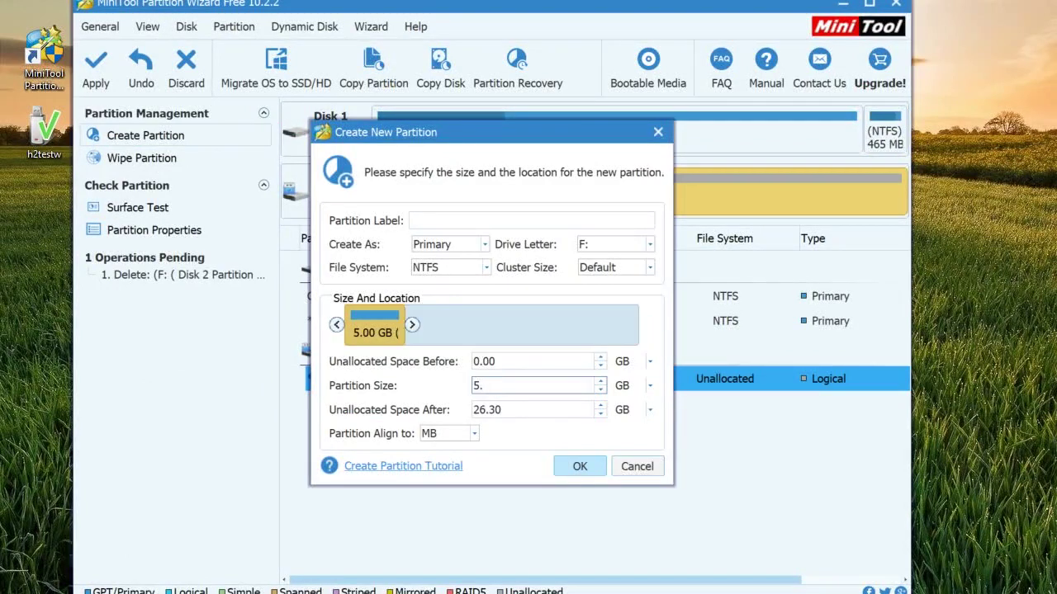
type("7")
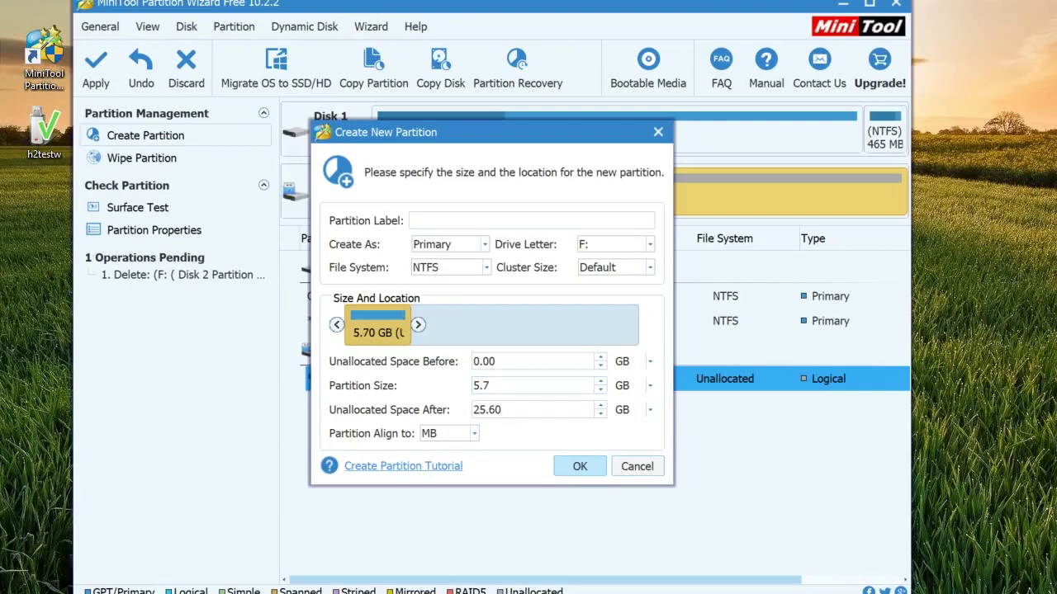
left_click(580, 465)
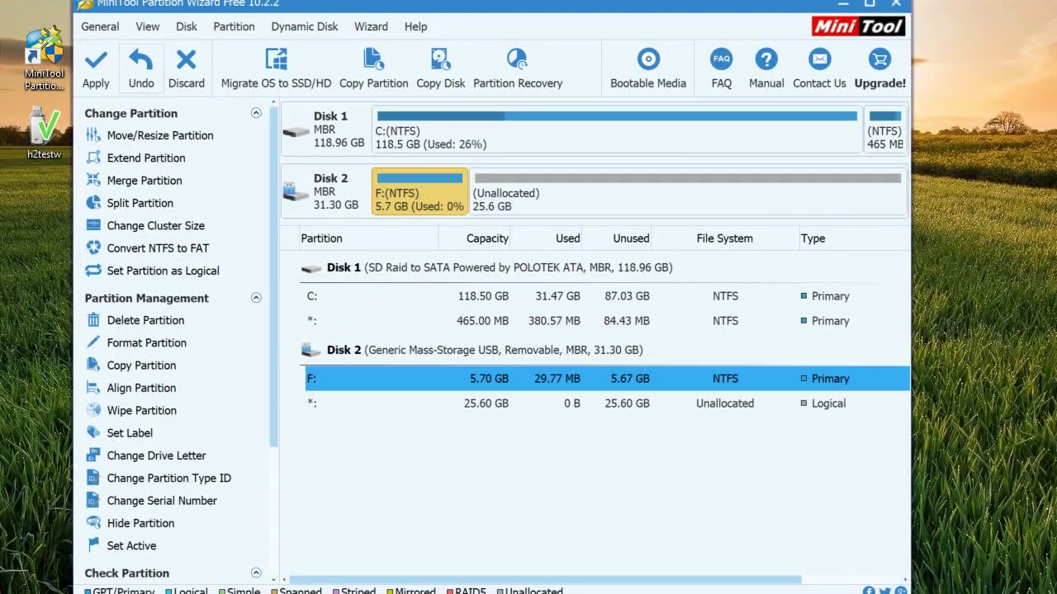
left_click(96, 70)
Confirm the pending operations, dismiss the success message, and move the partition manager window lower.
key("Return")
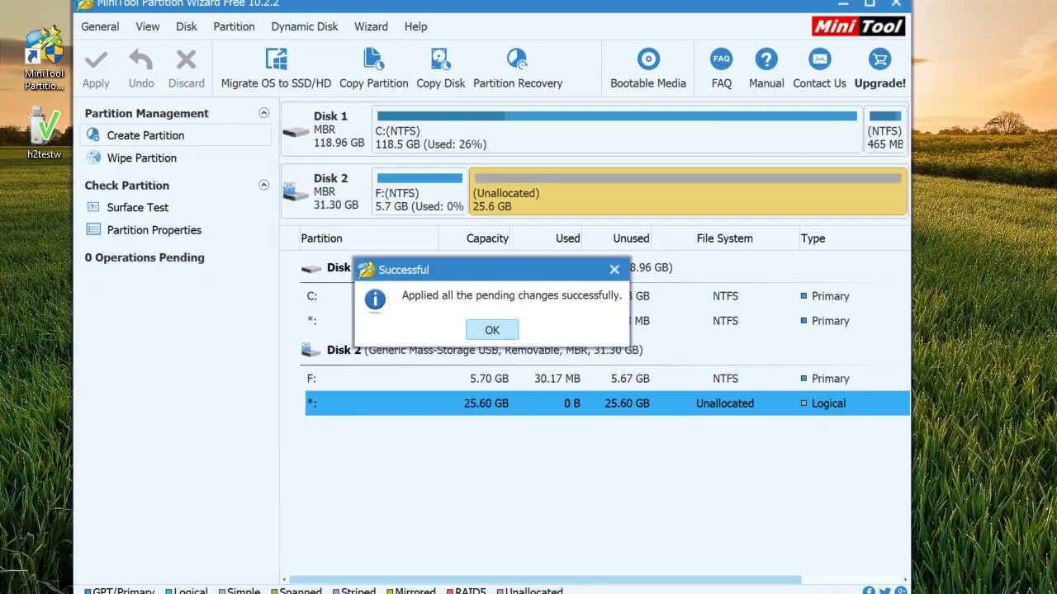
key("Return")
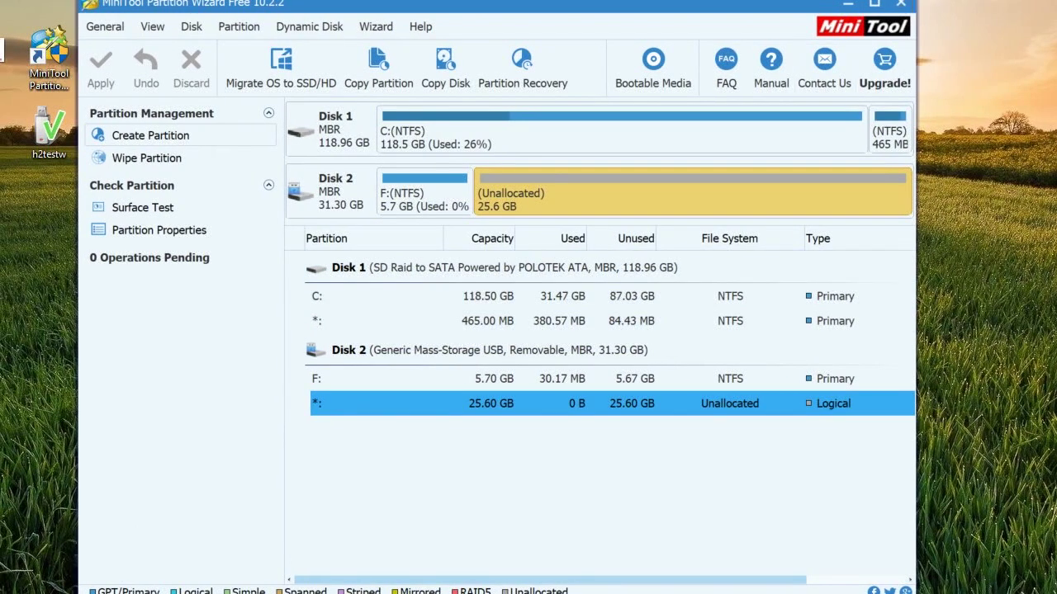
left_click_drag(529, 3, 536, 32)
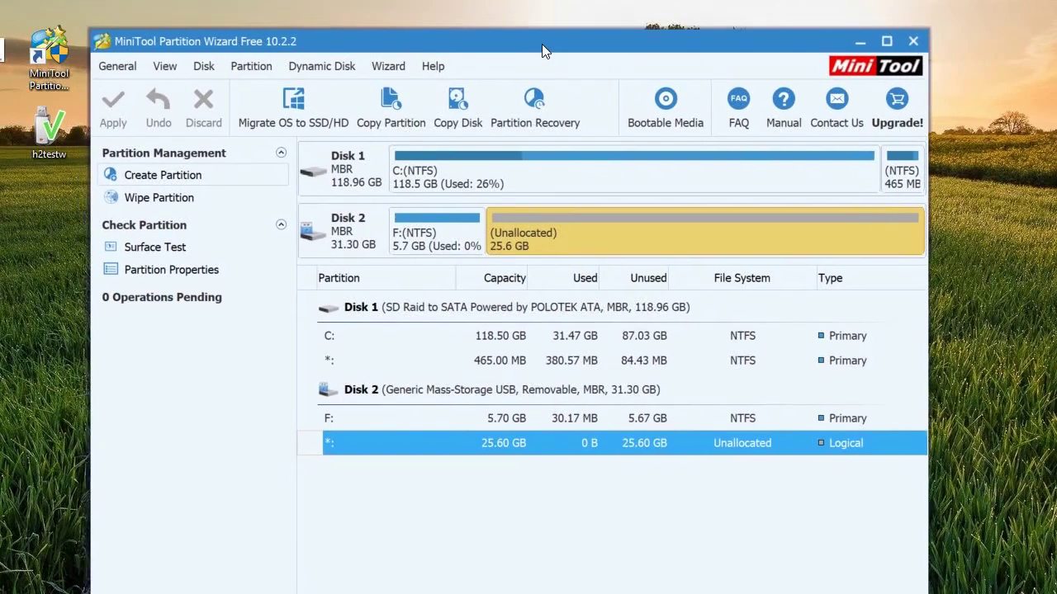
left_click_drag(535, 32, 592, 131)
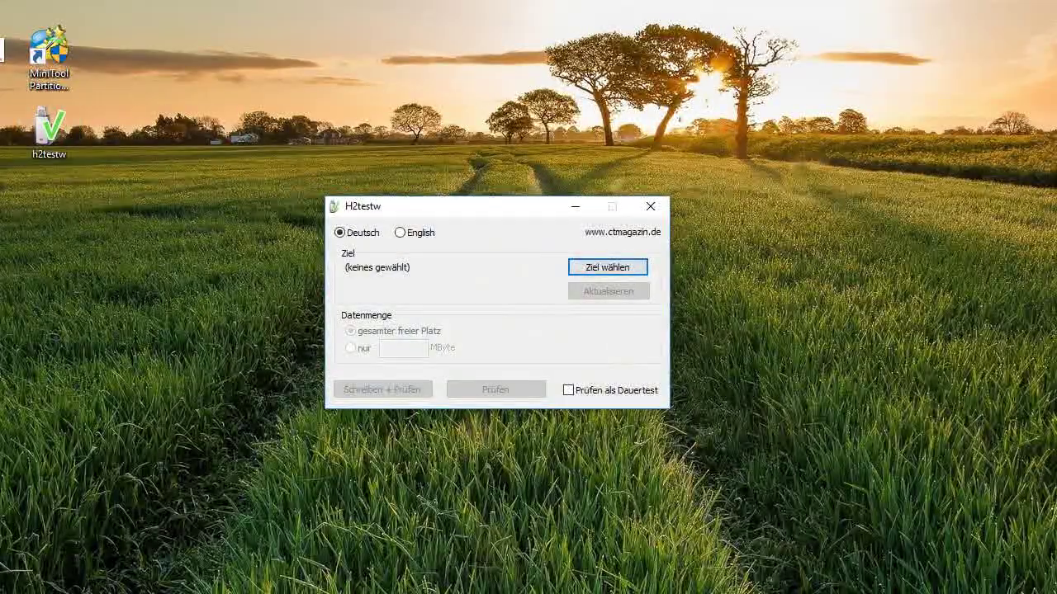
Switch H2testw to English and set USB Drive (F:) with 5793 MByte as the target.
left_click(400, 233)
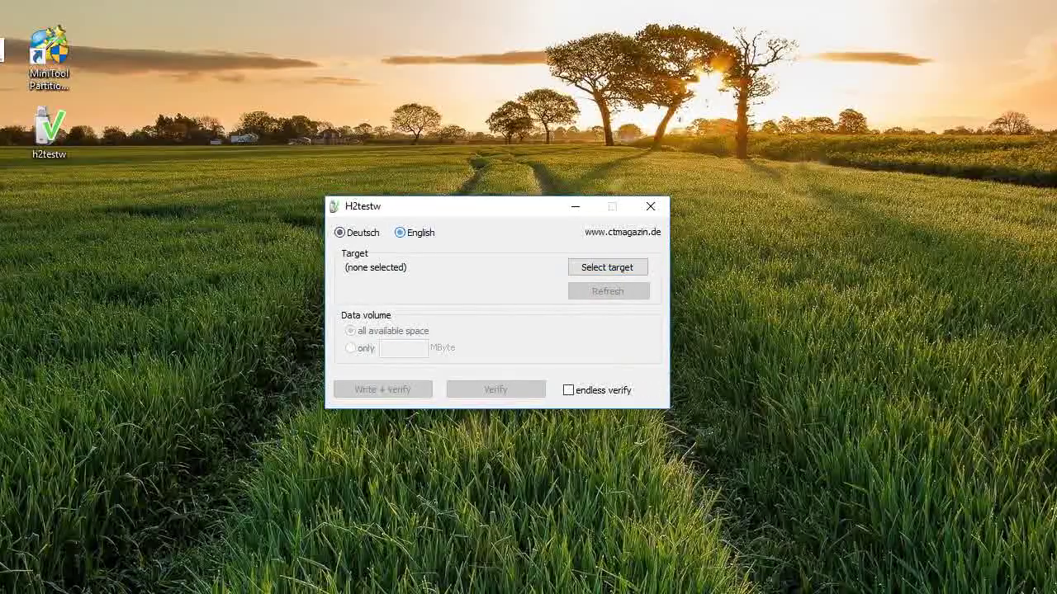
left_click(607, 267)
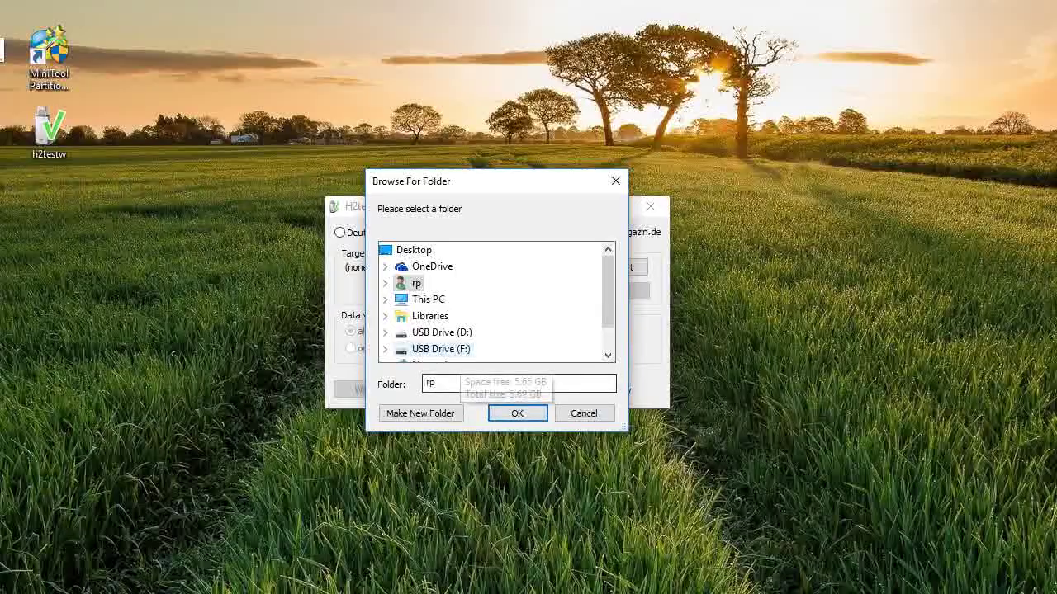
left_click(441, 349)
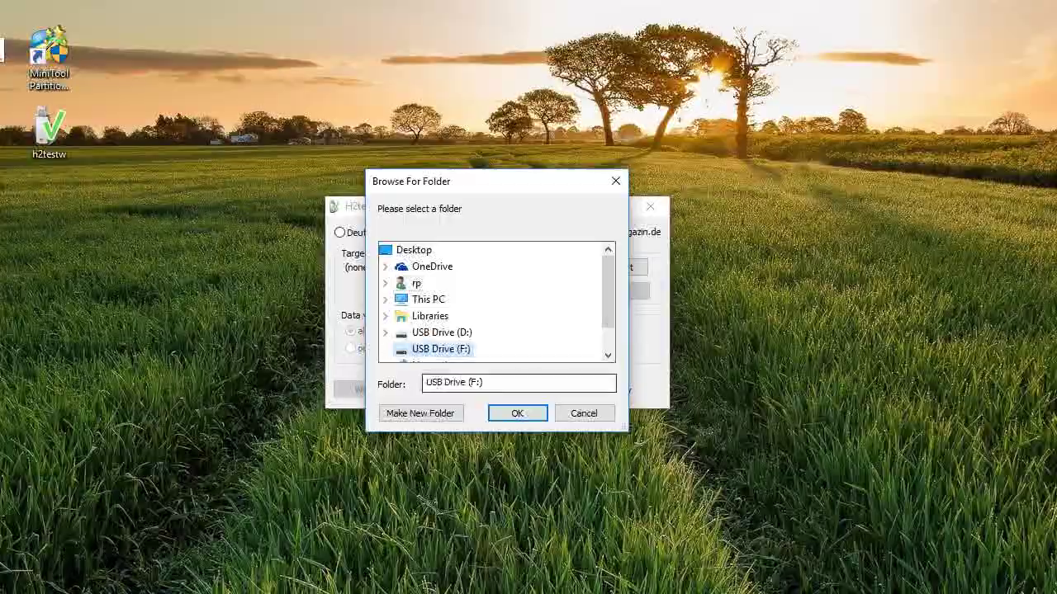
left_click(517, 413)
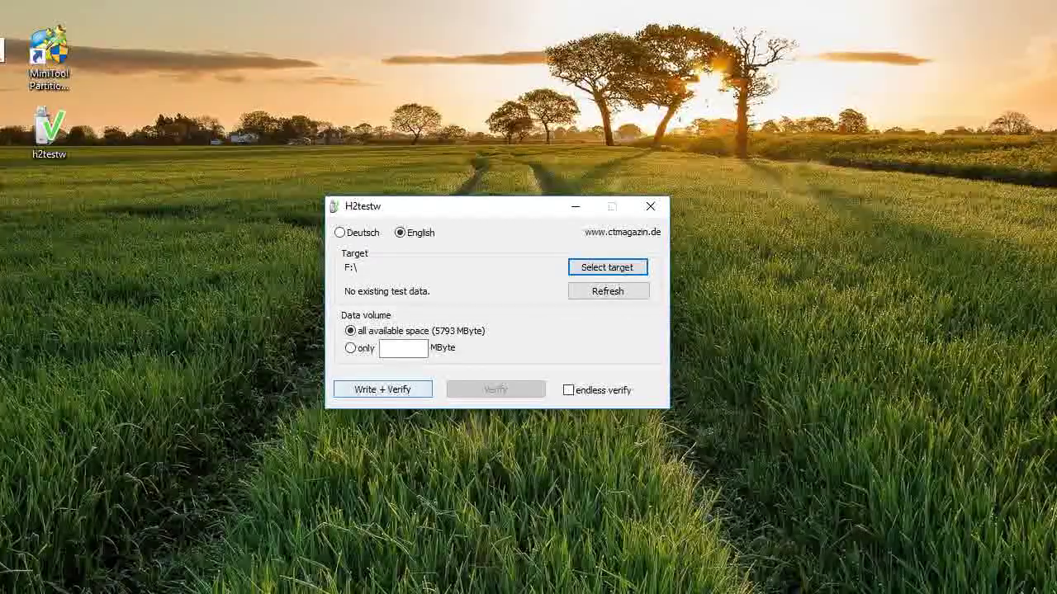
Run Write + Verify on F: until it finishes error-free at 4.82 MByte/s write, 15.2 read.
left_click(382, 389)
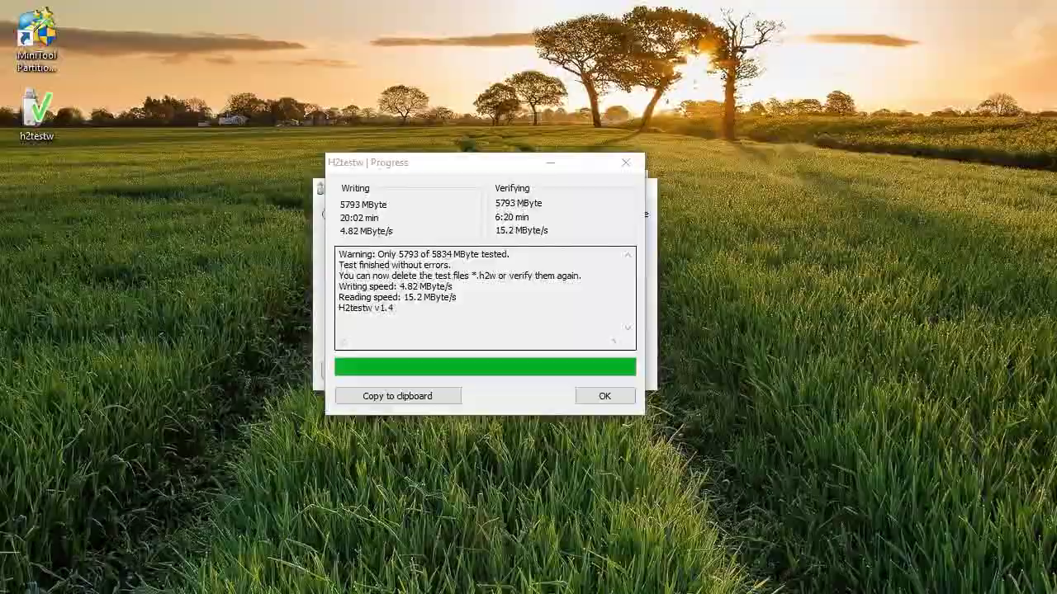
Drag the H2testw Progress report window over to the left edge of the screen.
left_click_drag(438, 171, 228, 170)
mouse_move(215, 170)
left_mouse_down()
mouse_move(140, 183)
mouse_move(156, 176)
left_mouse_up()
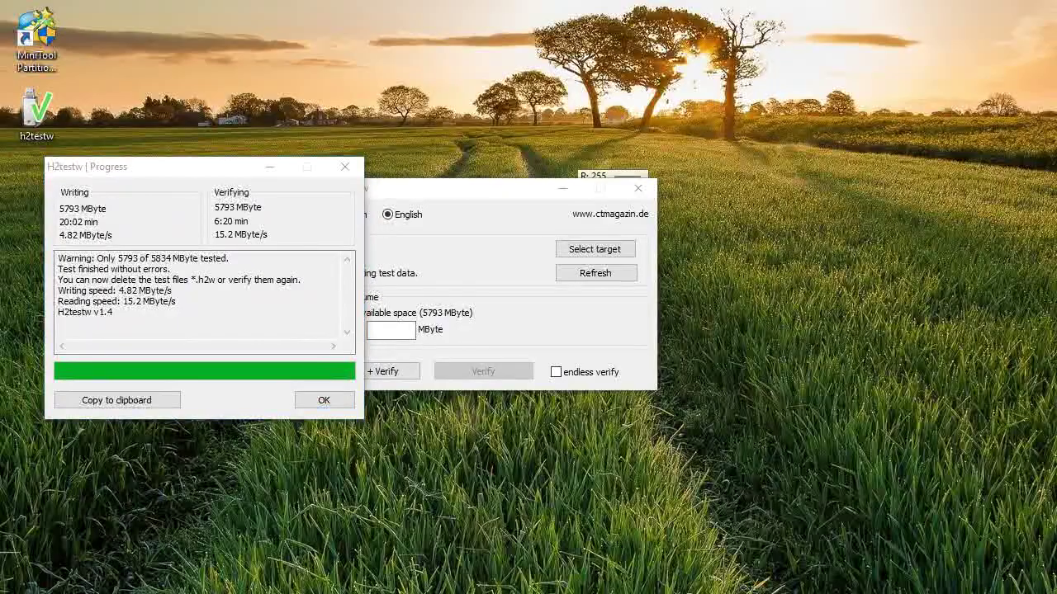
View the SD-01.png speed class chart, close it, and recentre the H2testw report.
mouse_move(448, 583)
left_mouse_down()
mouse_move(500, 444)
mouse_move(625, 179)
mouse_move(650, 72)
mouse_move(616, 84)
left_mouse_up()
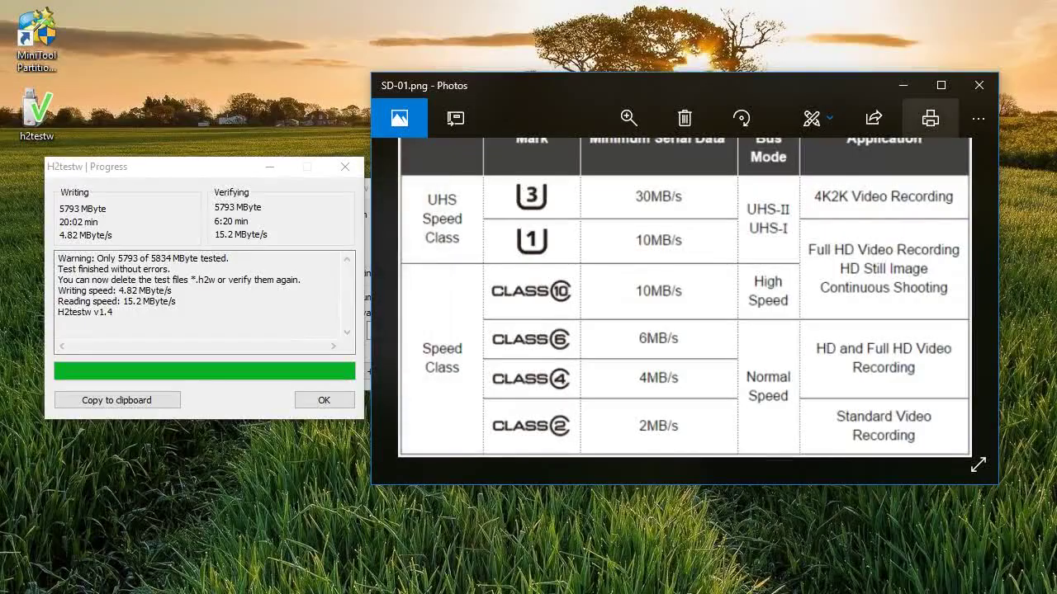
left_click(978, 86)
left_click_drag(213, 167, 496, 154)
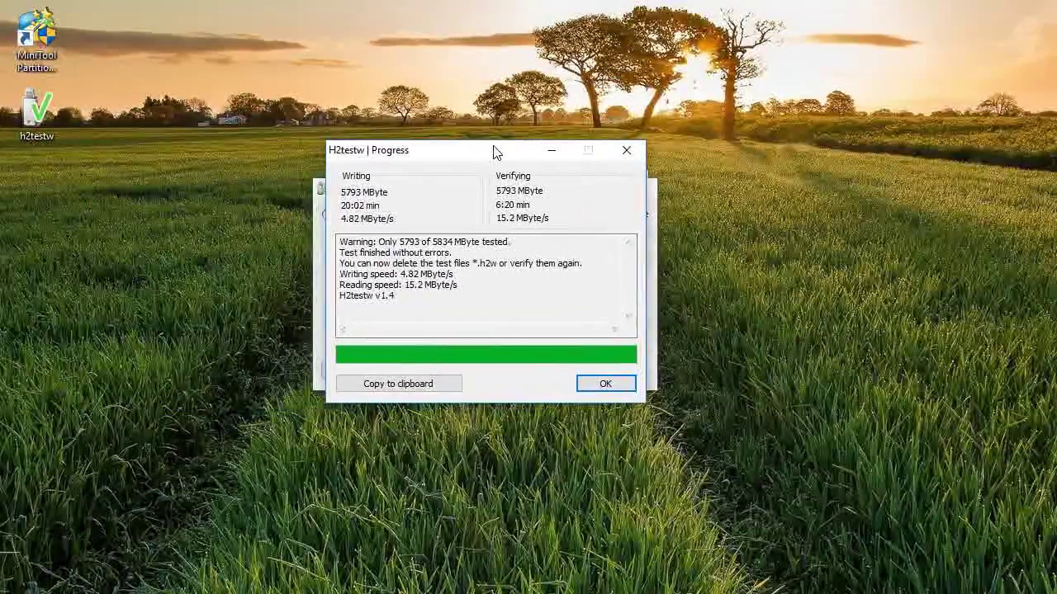